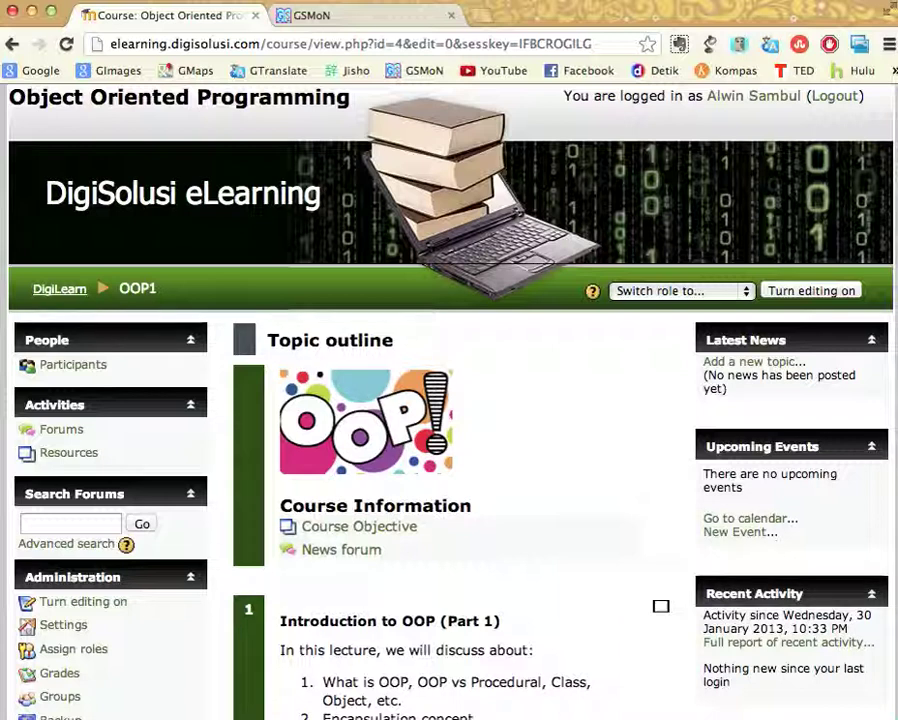
Turn editing on and add a Live Video block from the Blocks panel's Add... list
click(813, 293)
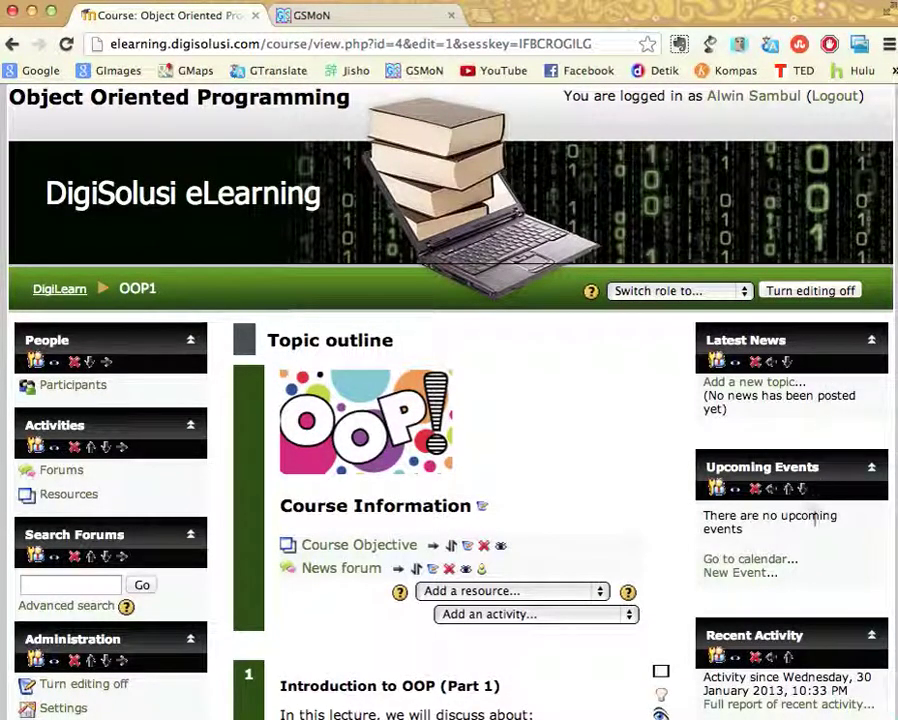
scroll(809, 605, down, 3)
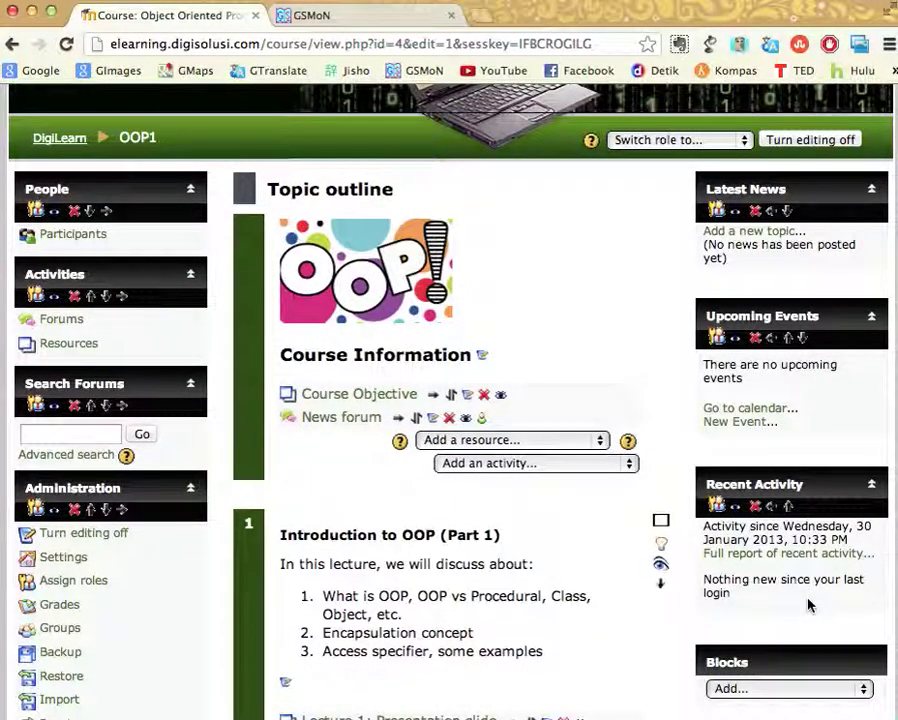
scroll(809, 605, down, 4)
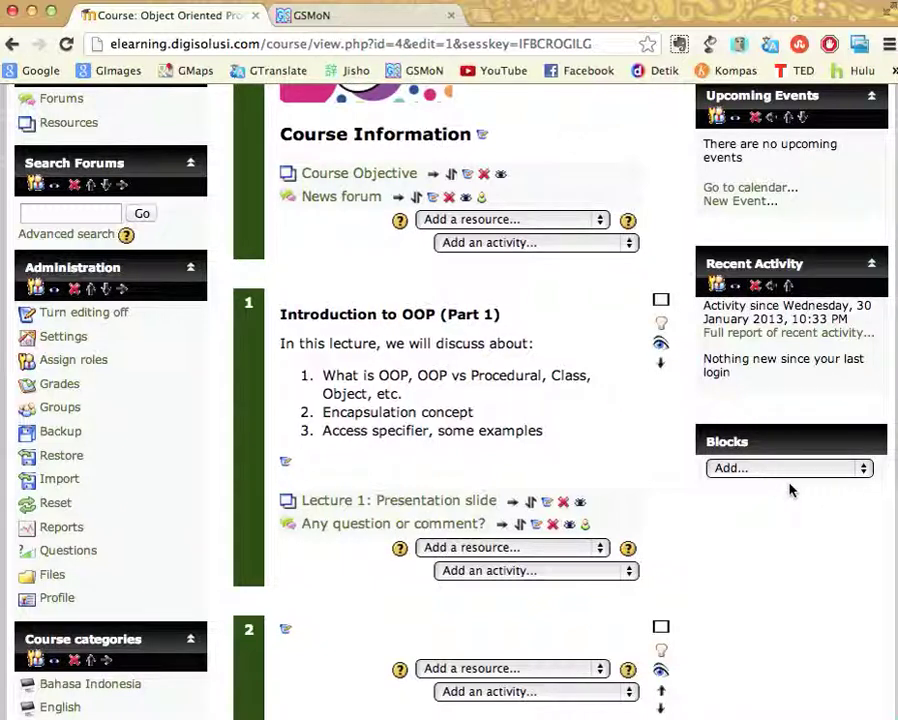
click(864, 470)
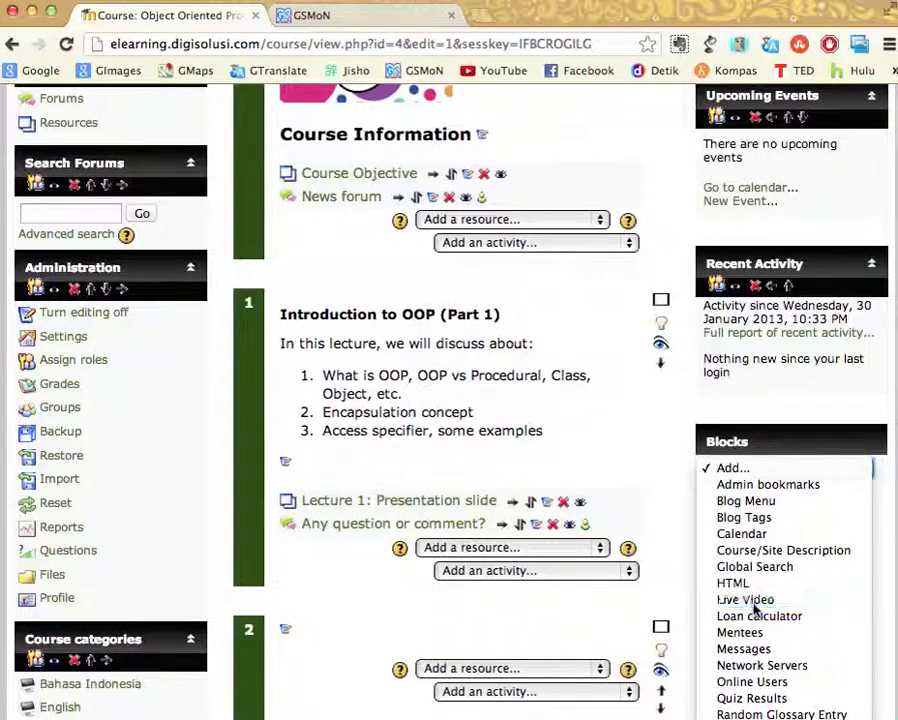
click(753, 602)
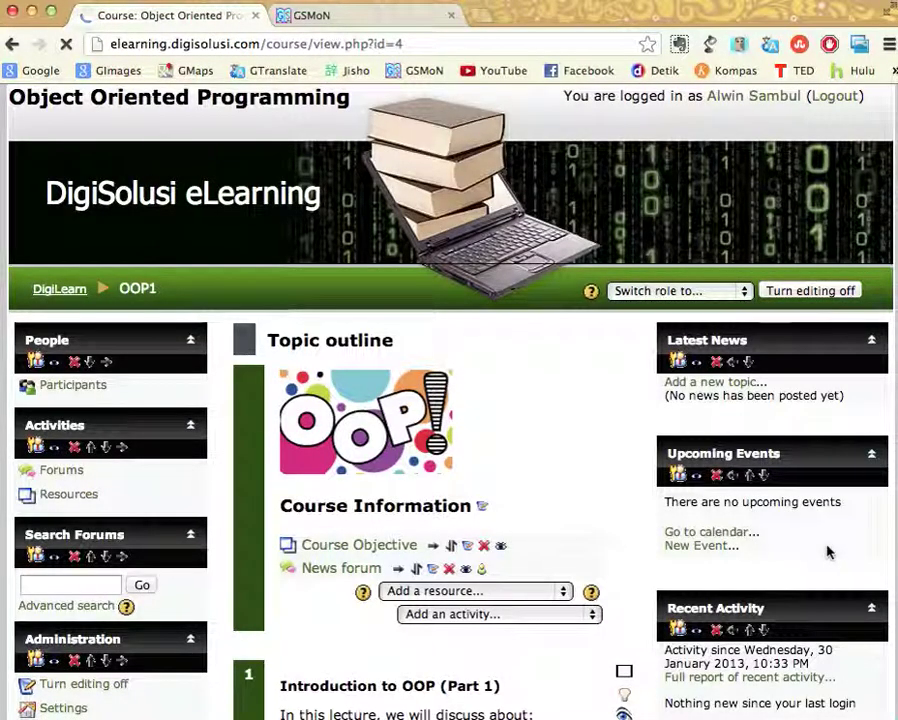
Move the new Live Video block up one place, above Recent Activity
scroll(827, 550, down, 3)
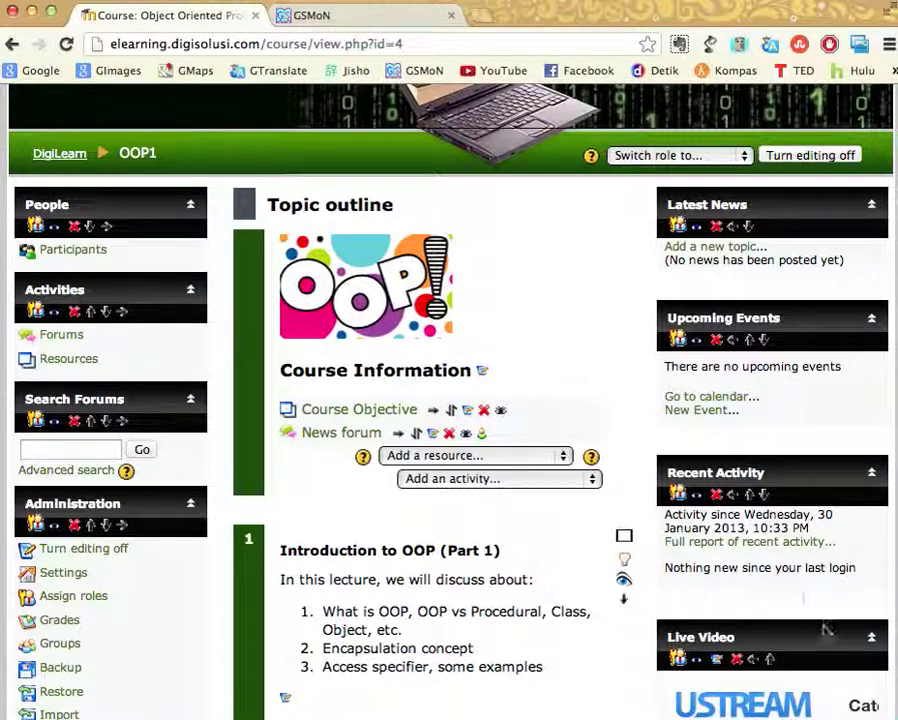
scroll(827, 628, down, 3)
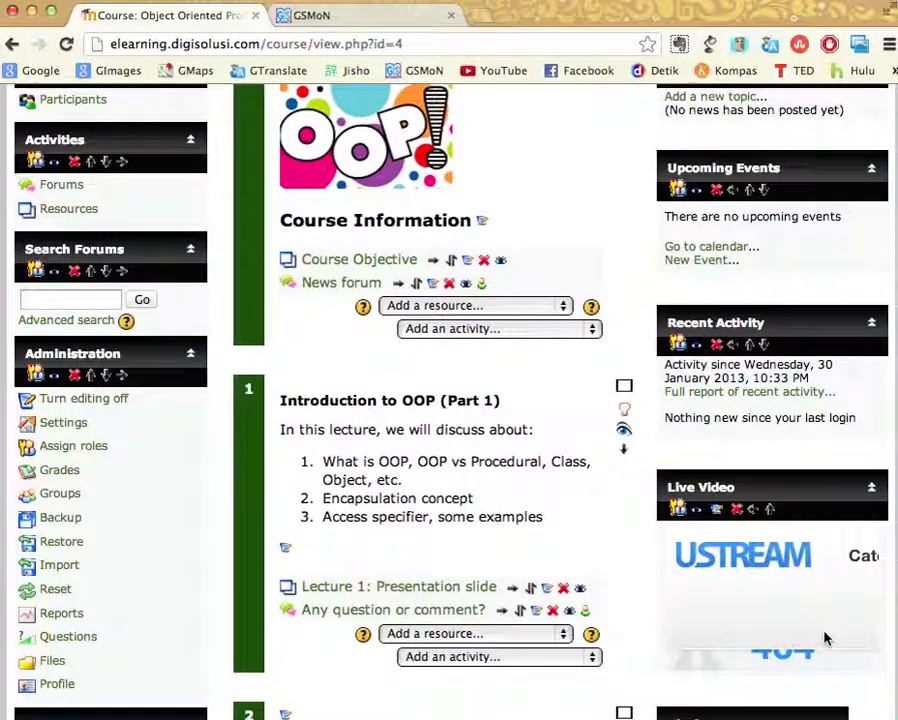
scroll(827, 638, down, 1)
scroll(826, 638, down, 1)
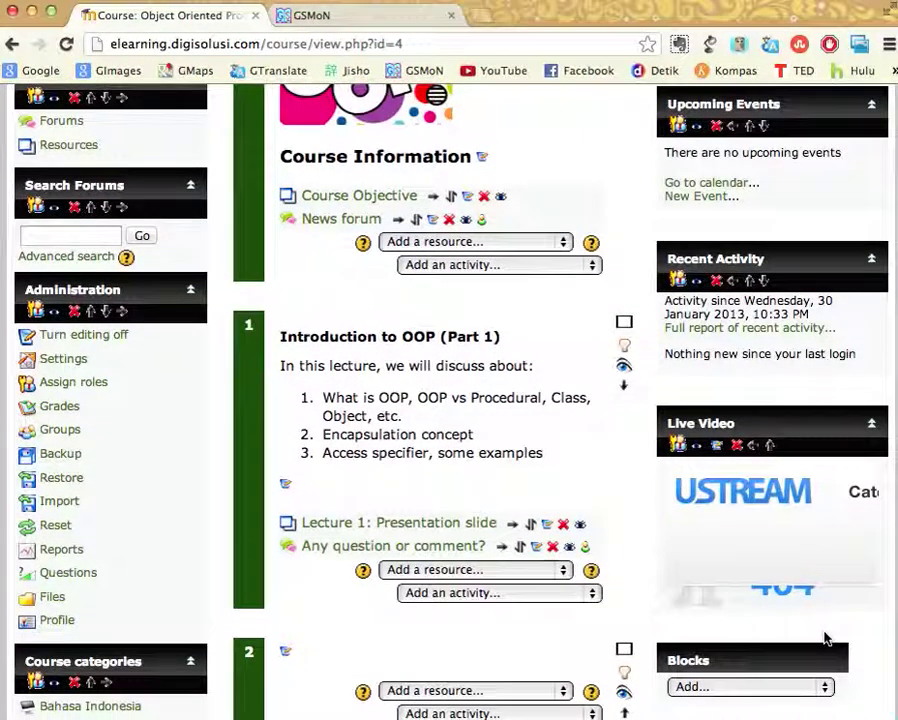
click(770, 448)
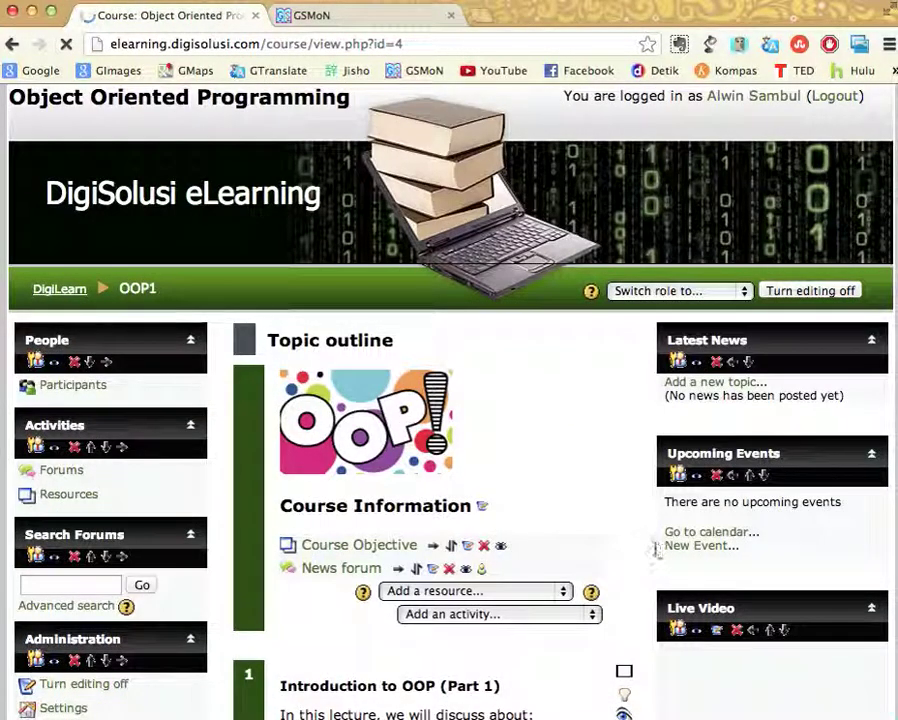
Raise the Live Video block above Latest News, then open its configuration form
click(771, 634)
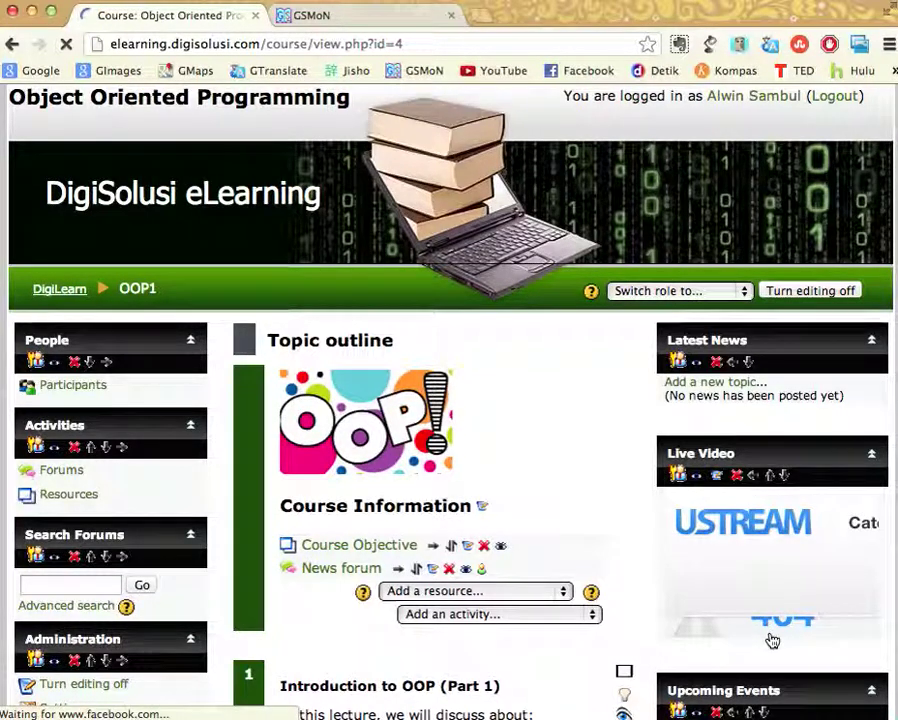
click(770, 478)
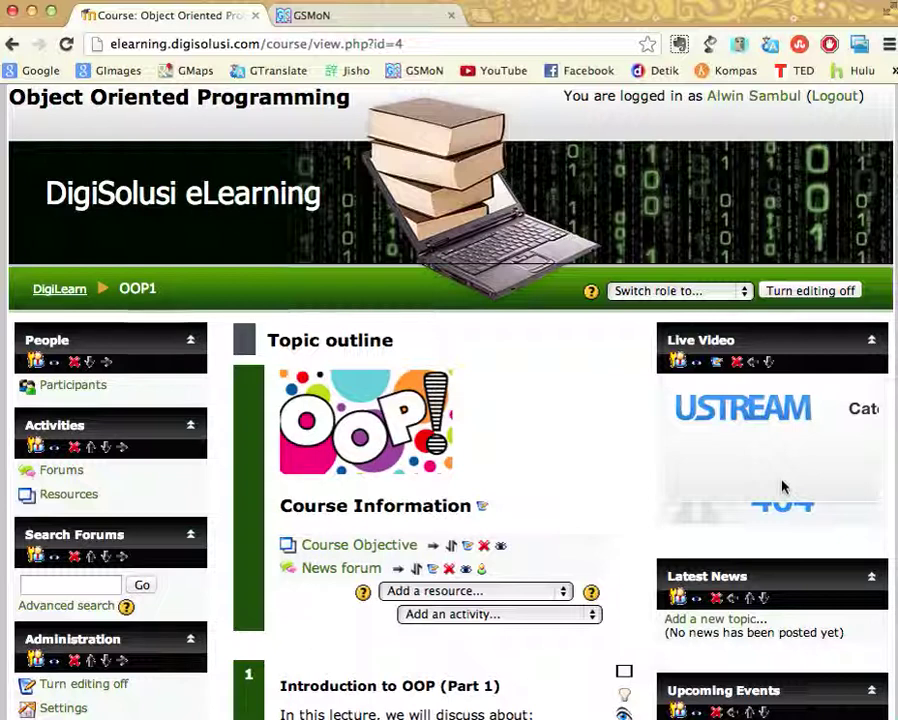
click(717, 370)
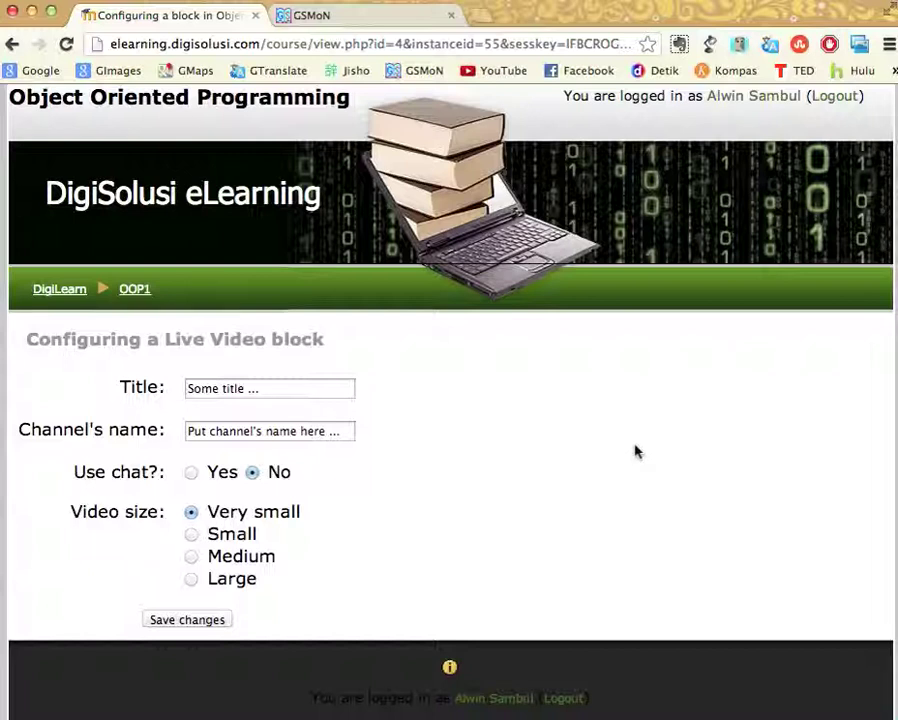
Replace the block title with 'My Live Video'
scroll(634, 452, down, 1)
click(272, 366)
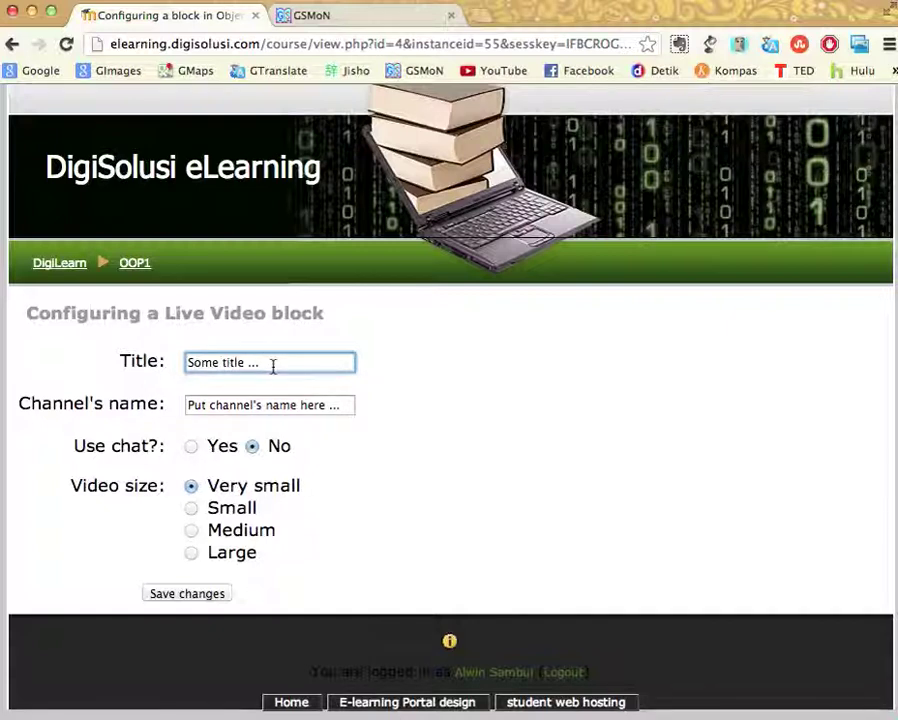
key(BackSpace)
key(BackSpace)
key(BackSpace)
key(BackSpace)
key(BackSpace)
key(BackSpace)
key(BackSpace)
key(BackSpace)
key(BackSpace)
key(BackSpace)
key(BackSpace)
key(BackSpace)
key(BackSpace)
key(BackSpace)
text(My)
key(Down)
key(Return)
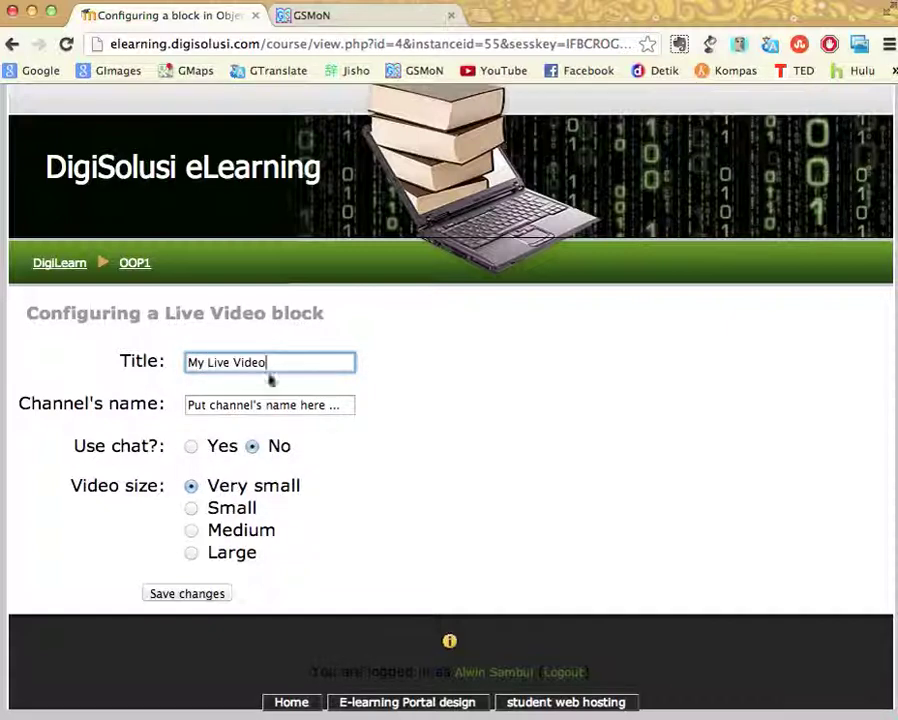
Set the channel name to the suggested Ustream channel matching 'al' and save
click(267, 405)
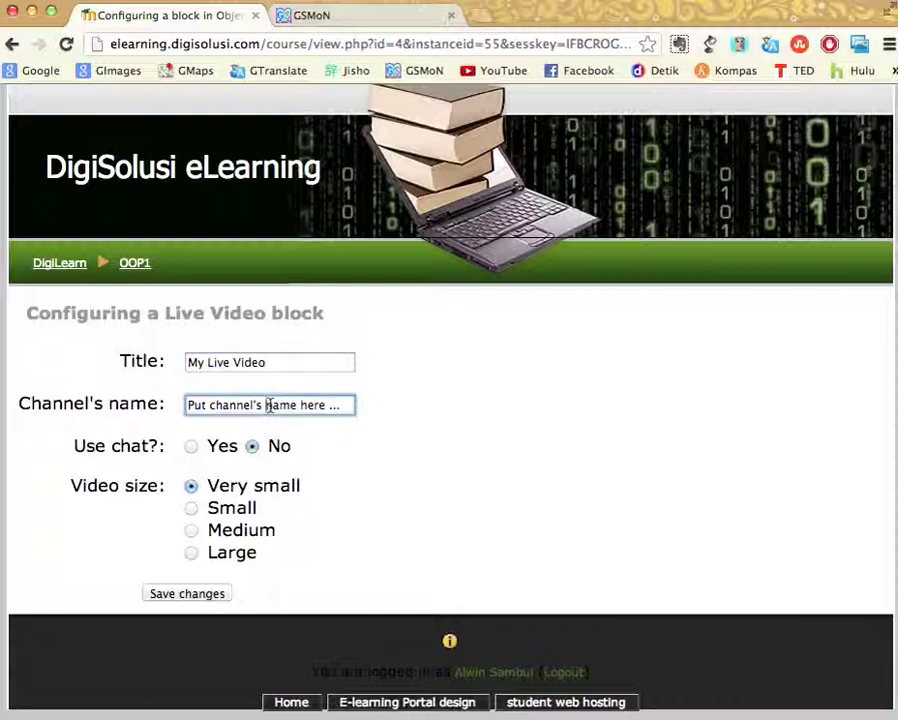
key(super+a)
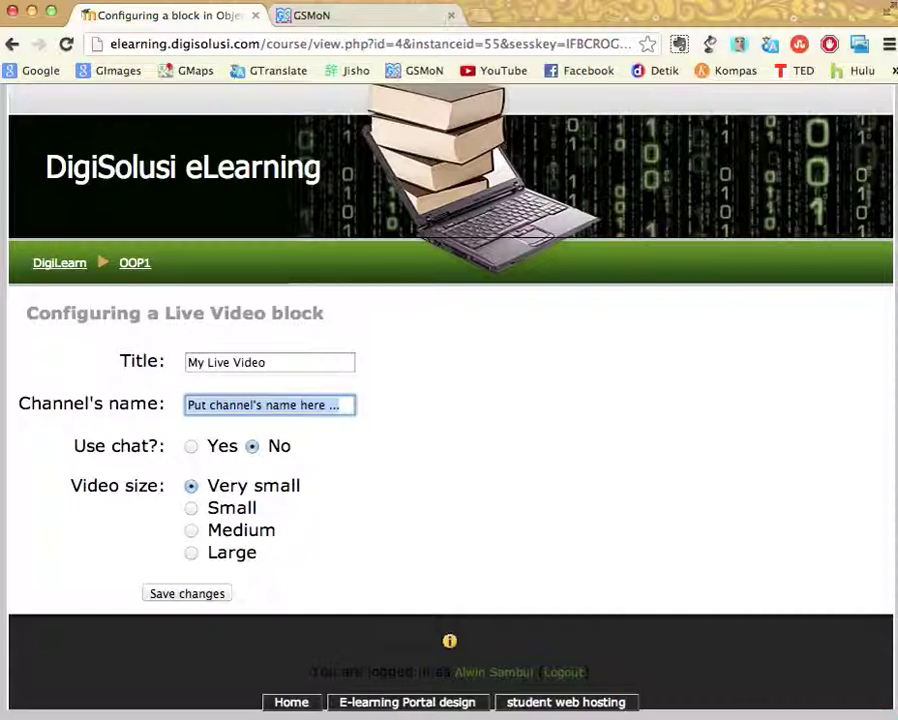
text(al)
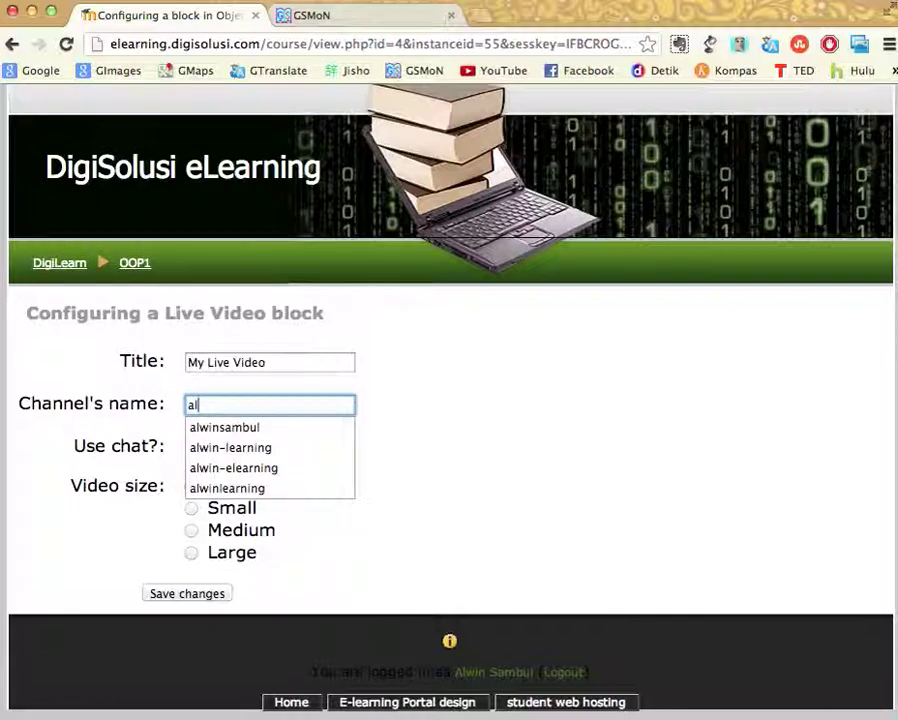
key(Down)
key(Down)
key(Down)
key(Down)
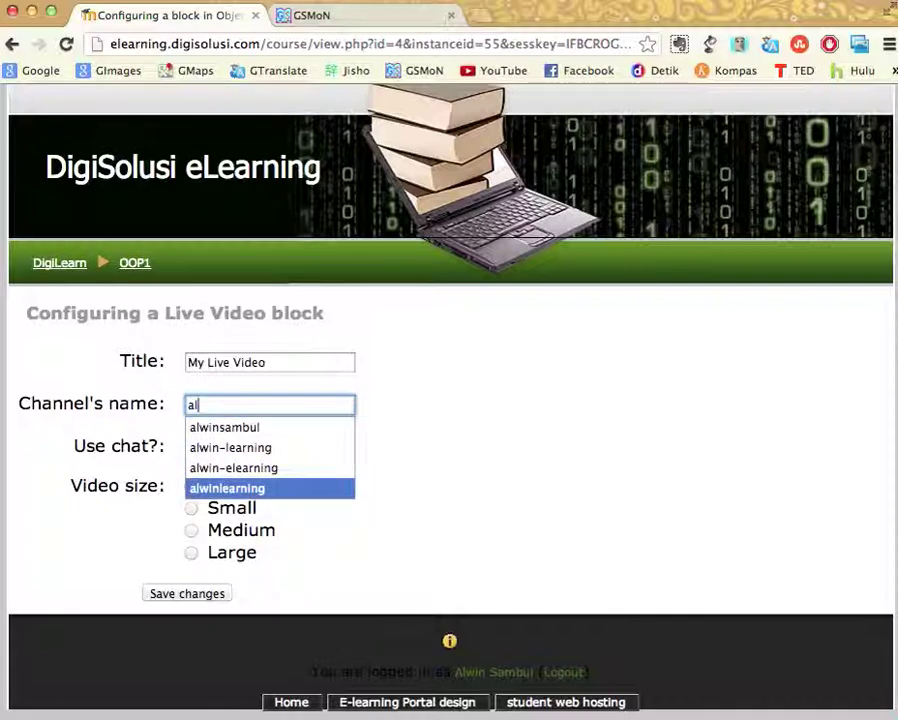
key(Return)
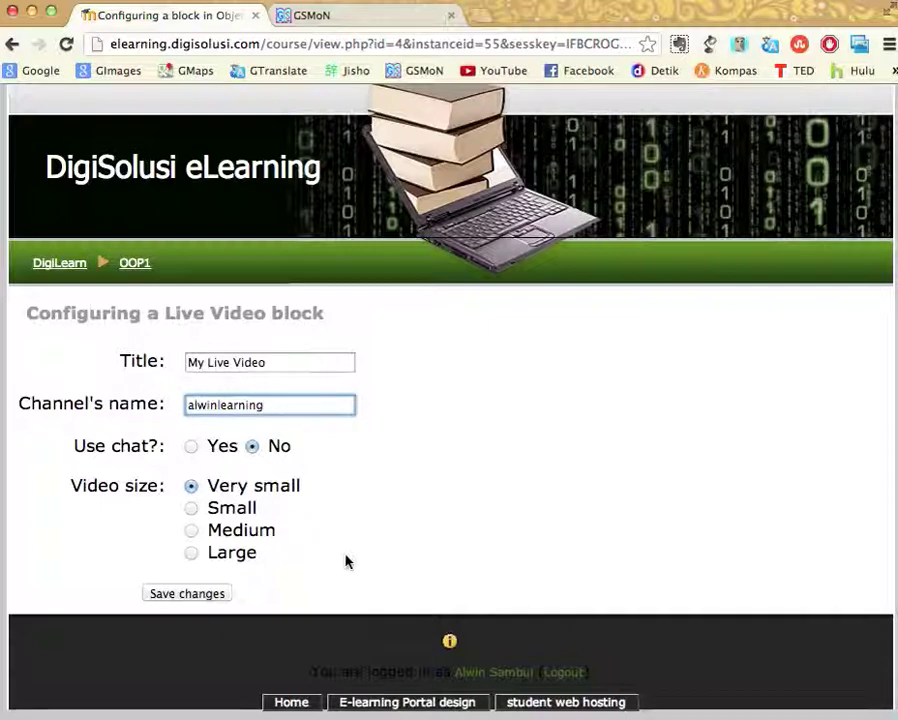
click(216, 595)
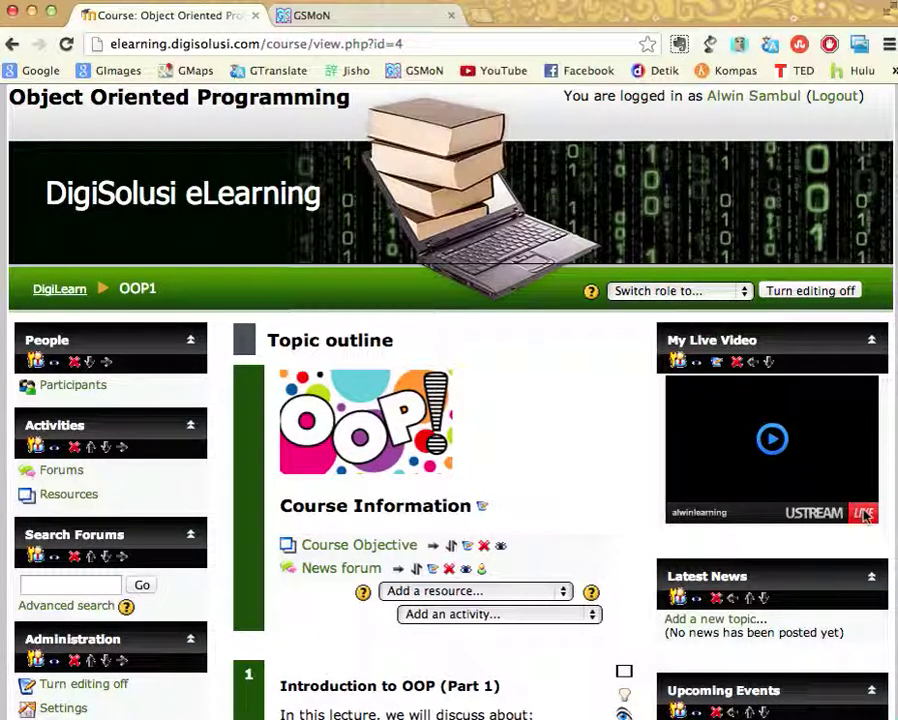
Play the My Live Video stream briefly, then pause it
click(775, 448)
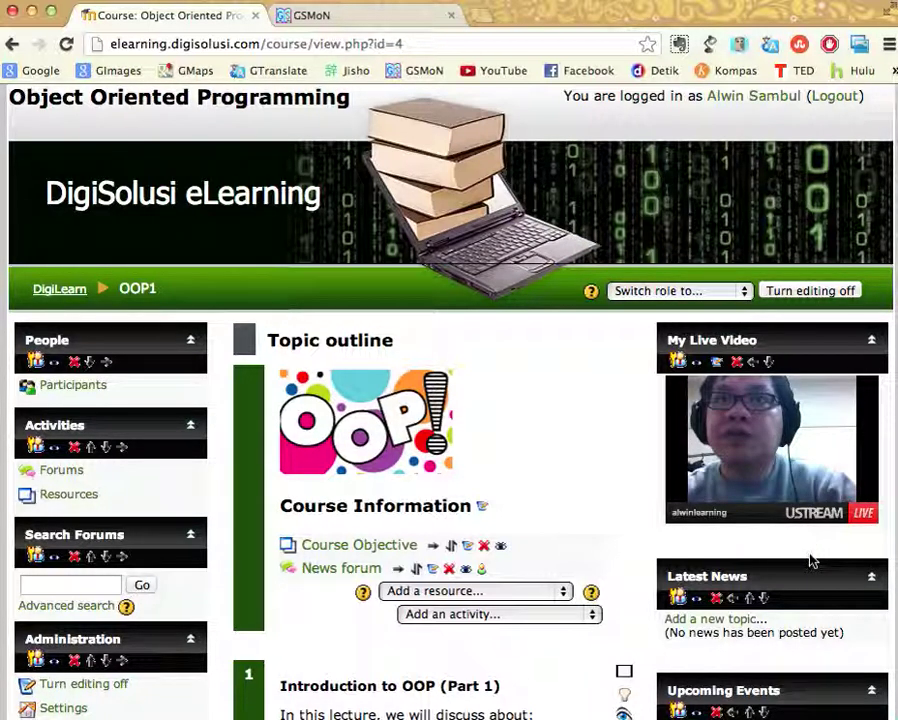
mouse_move(746, 473)
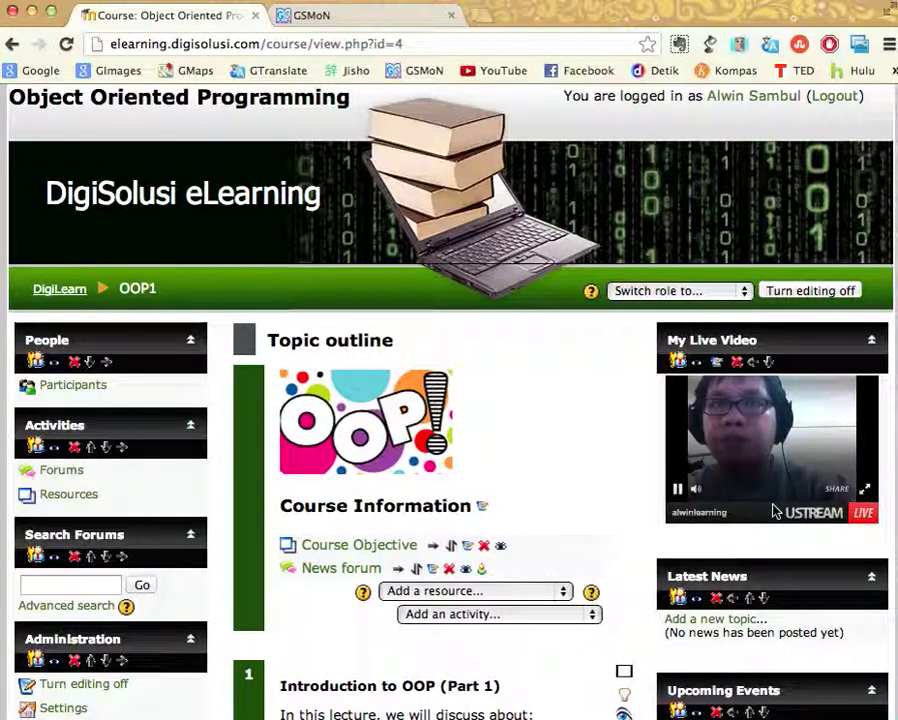
click(678, 492)
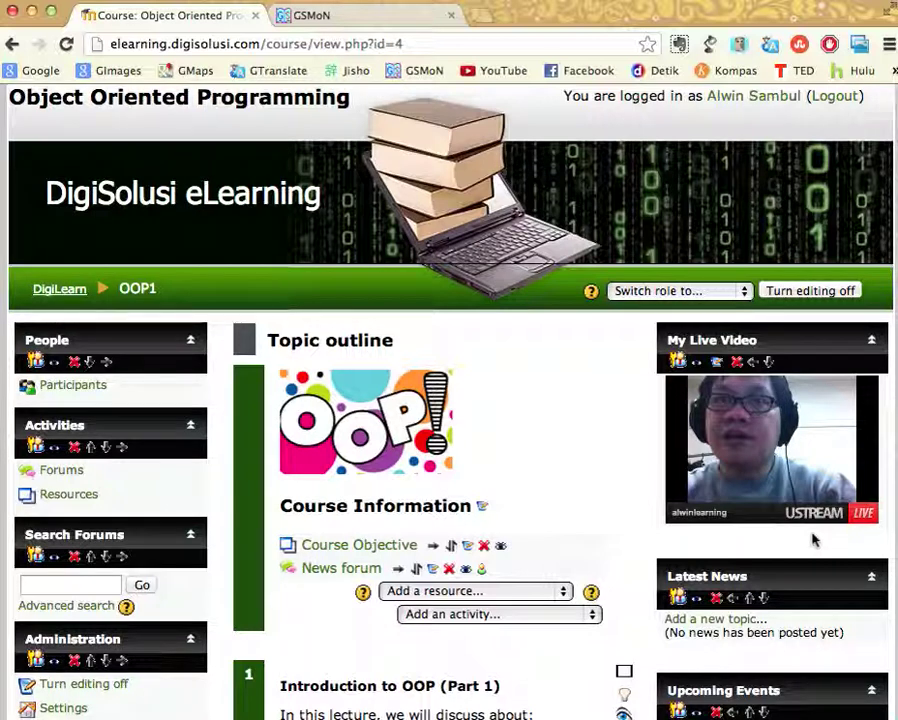
Set Use chat? to Yes in the My Live Video block settings and save
click(718, 363)
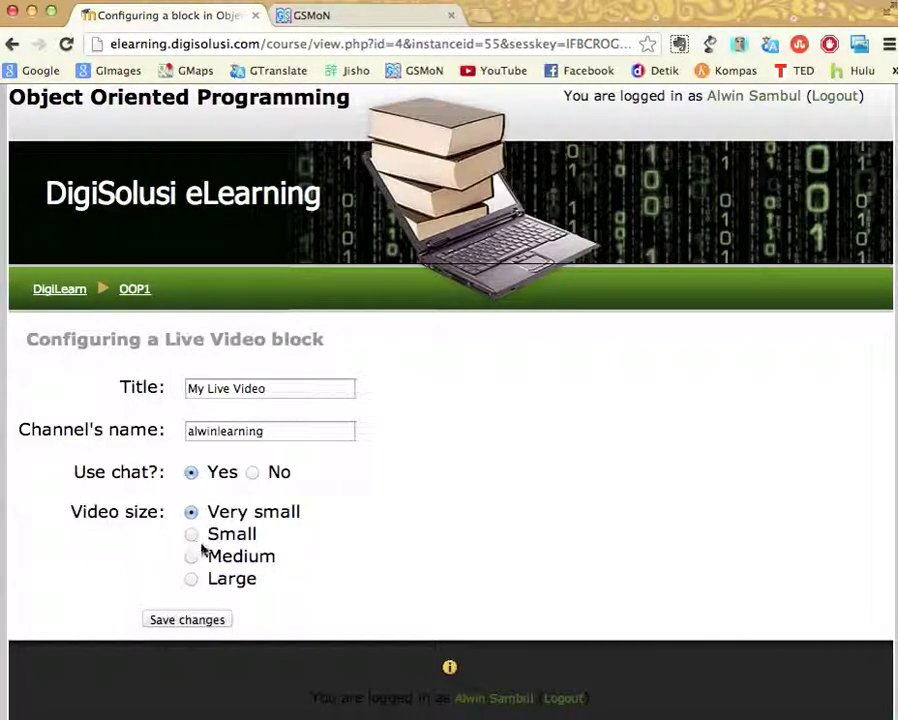
click(219, 623)
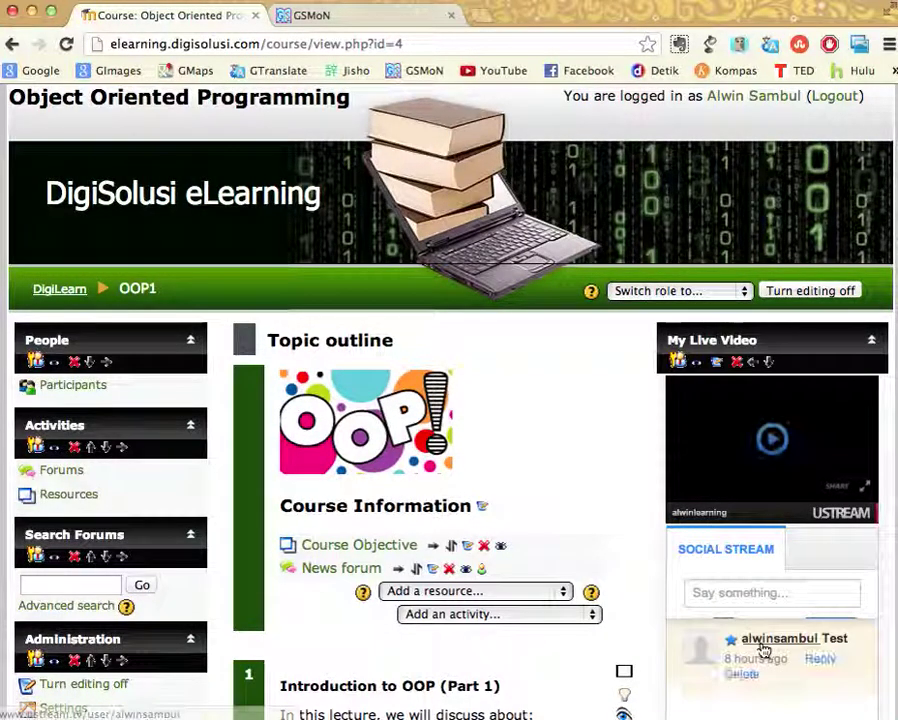
Post 'Hello world' in the block's Social Stream chat
click(742, 593)
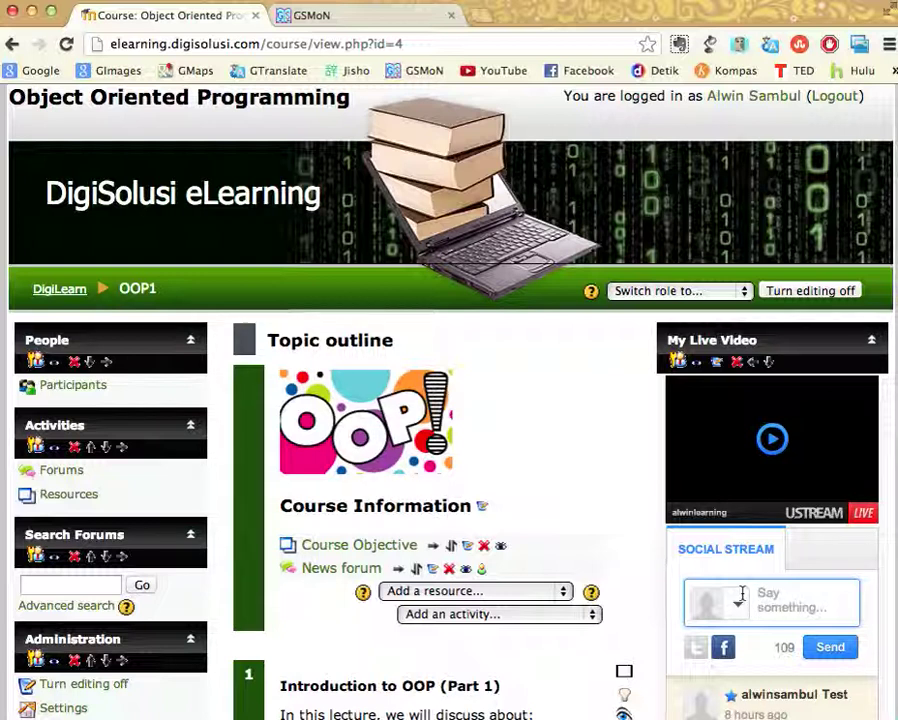
text(Hello wo)
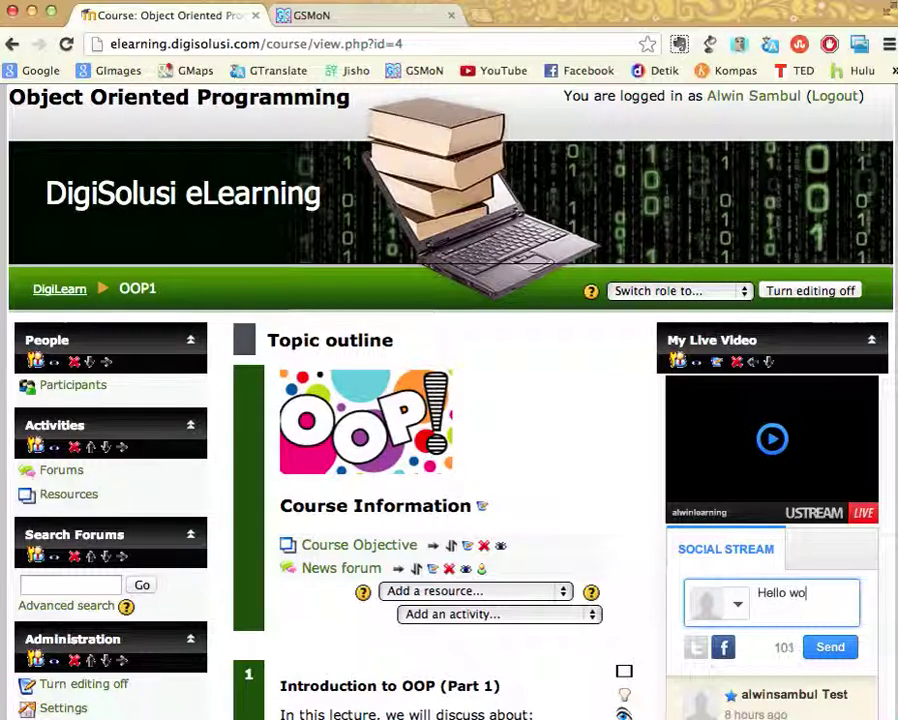
text(rld)
click(826, 647)
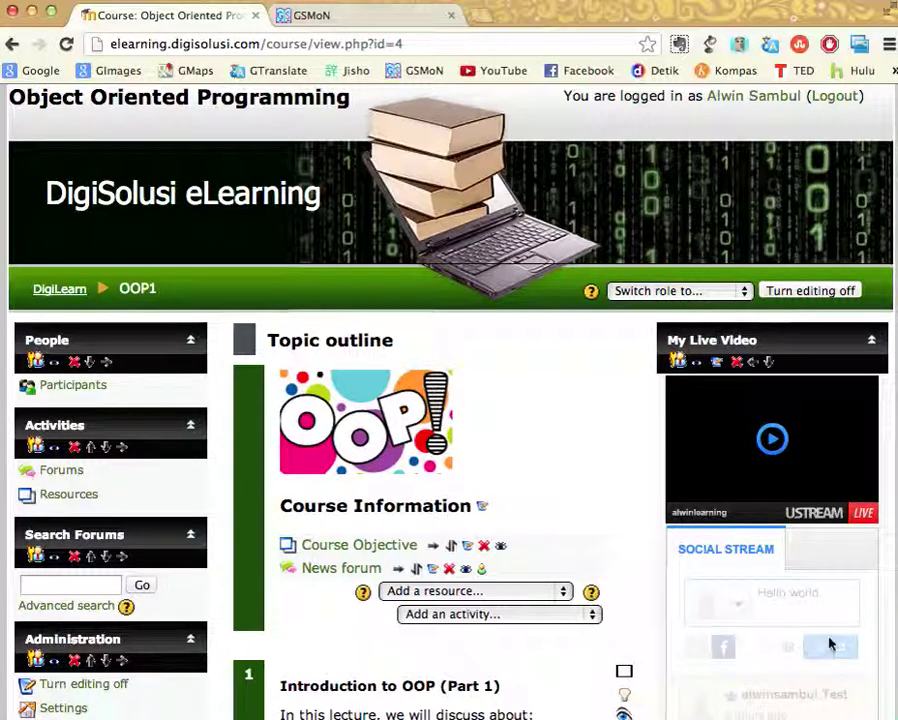
scroll(848, 660, down, 1)
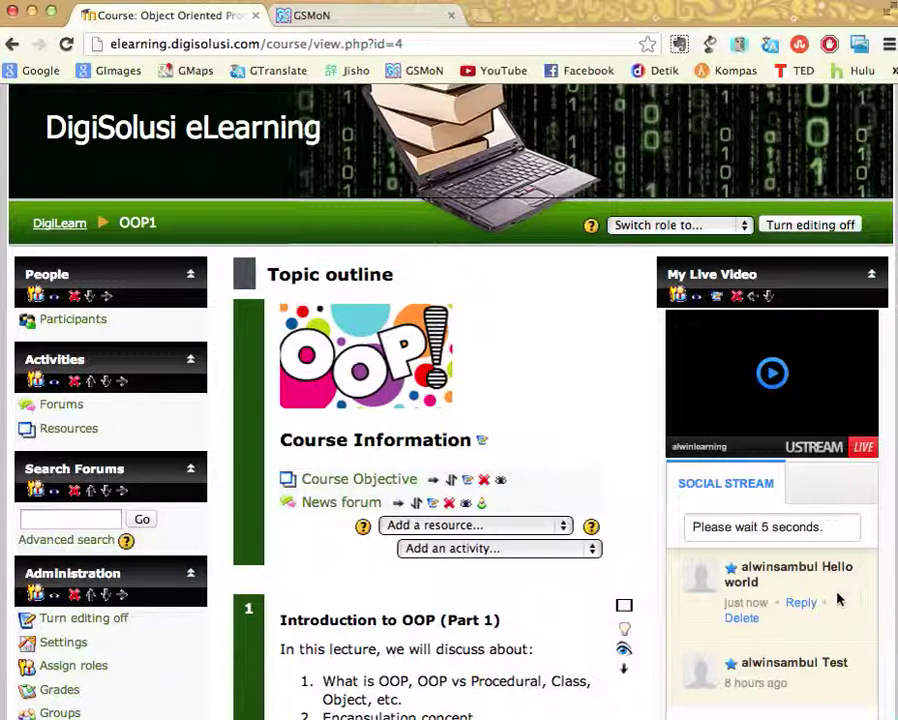
scroll(844, 570, up, 1)
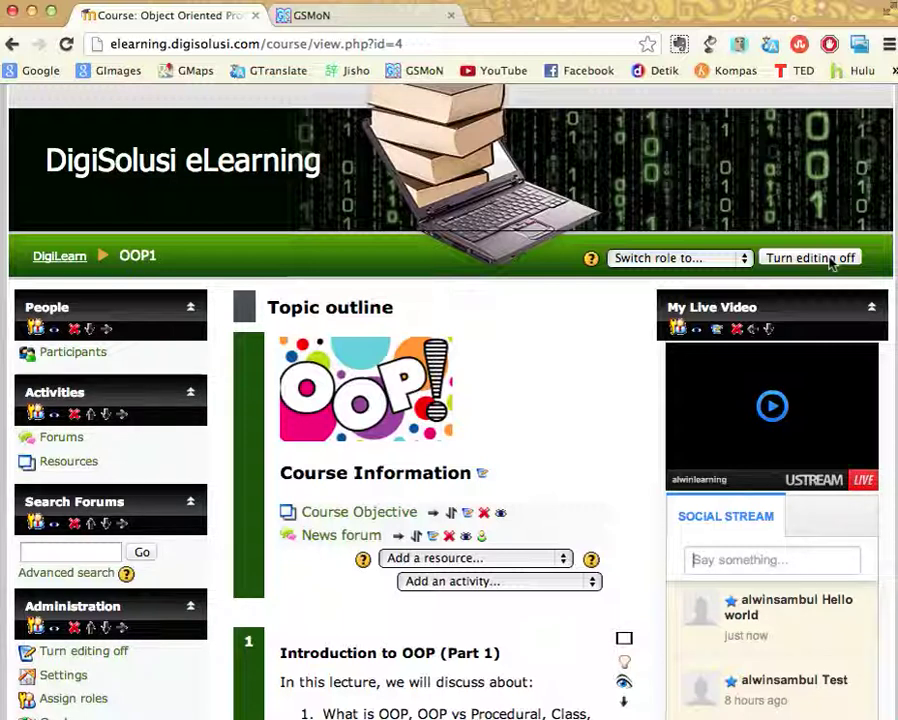
Turn editing off on the course page
click(830, 259)
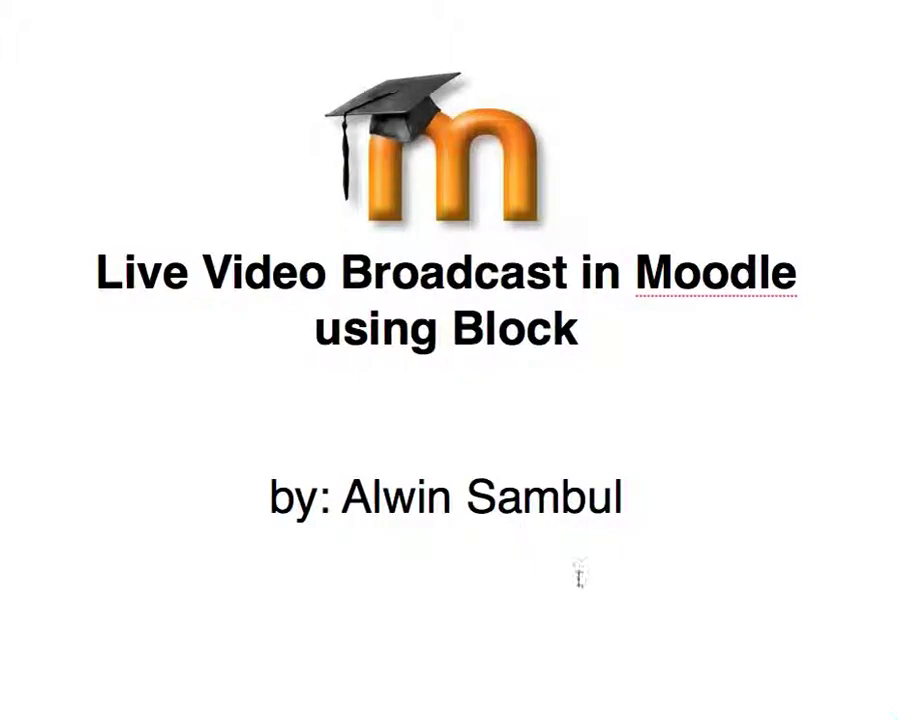
Start a new line under the author's name and type the author's e-mail address
click(630, 500)
key(Return)
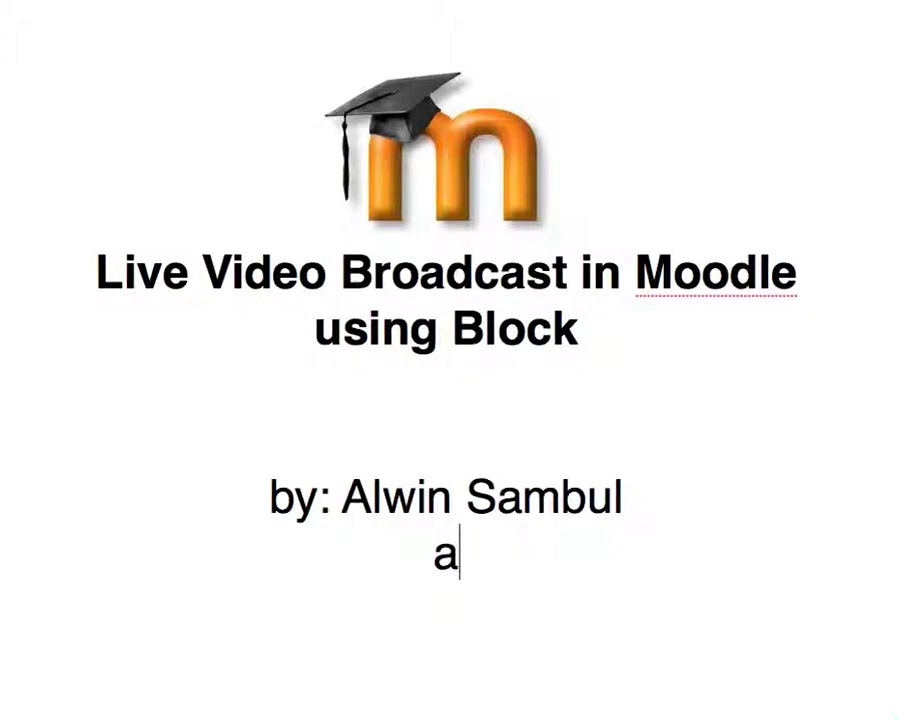
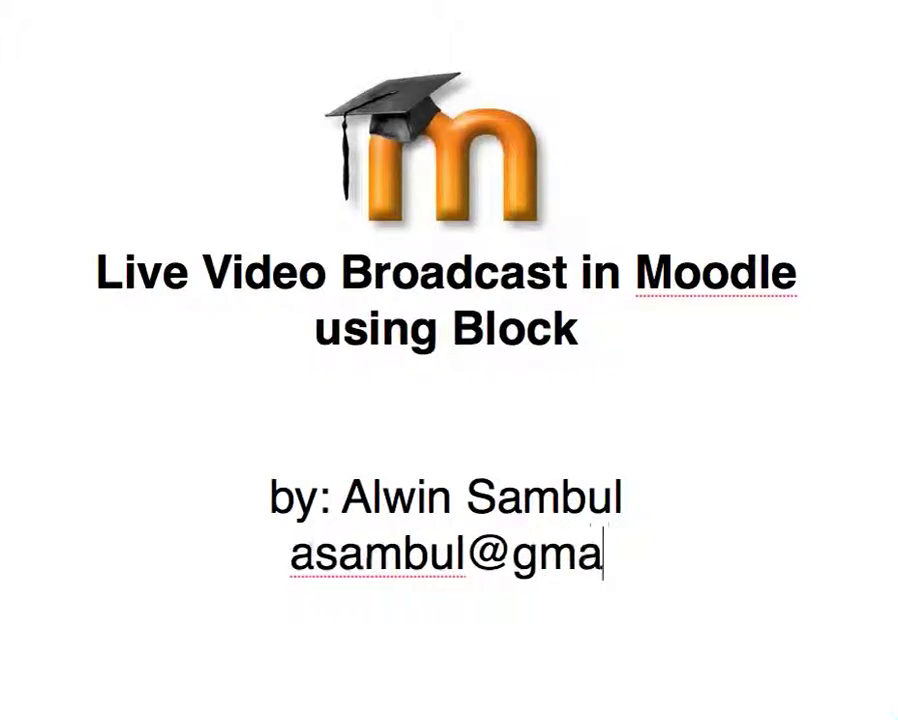